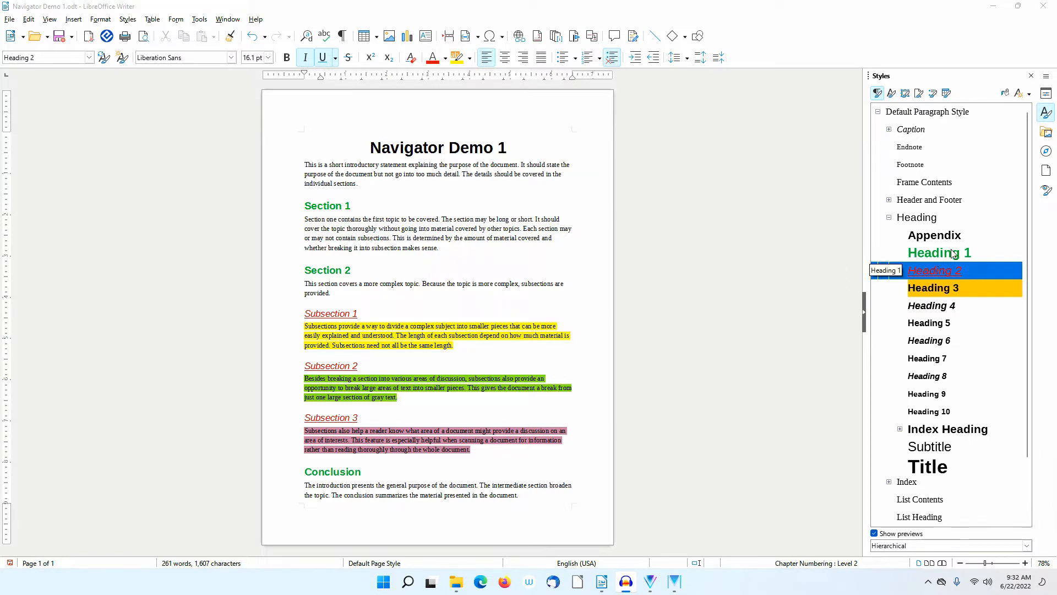
Step: Open the Navigator for the document and restrict its content list to headings only
click(924, 306)
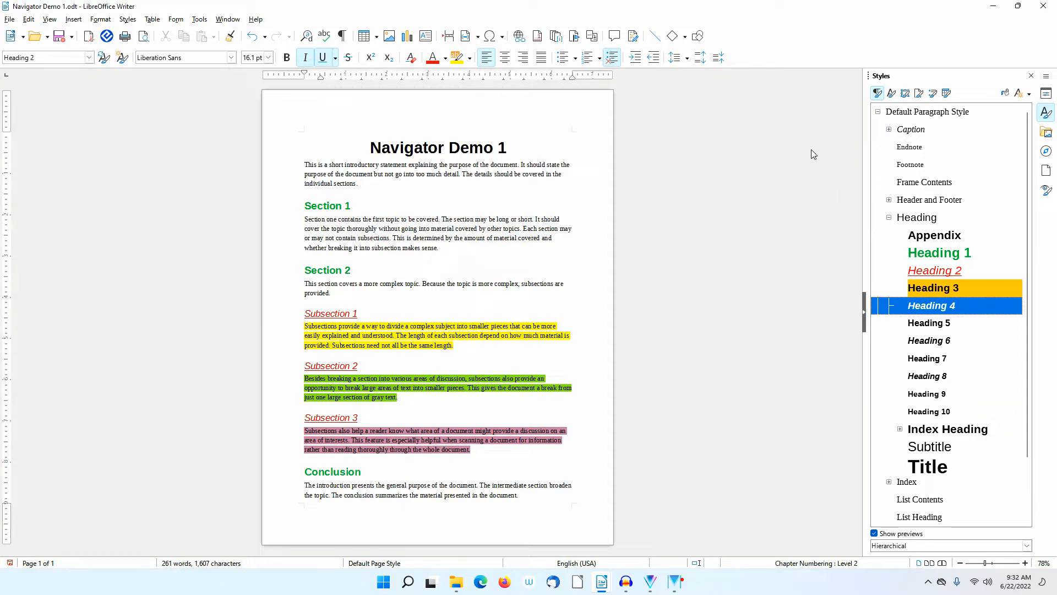
click(1046, 152)
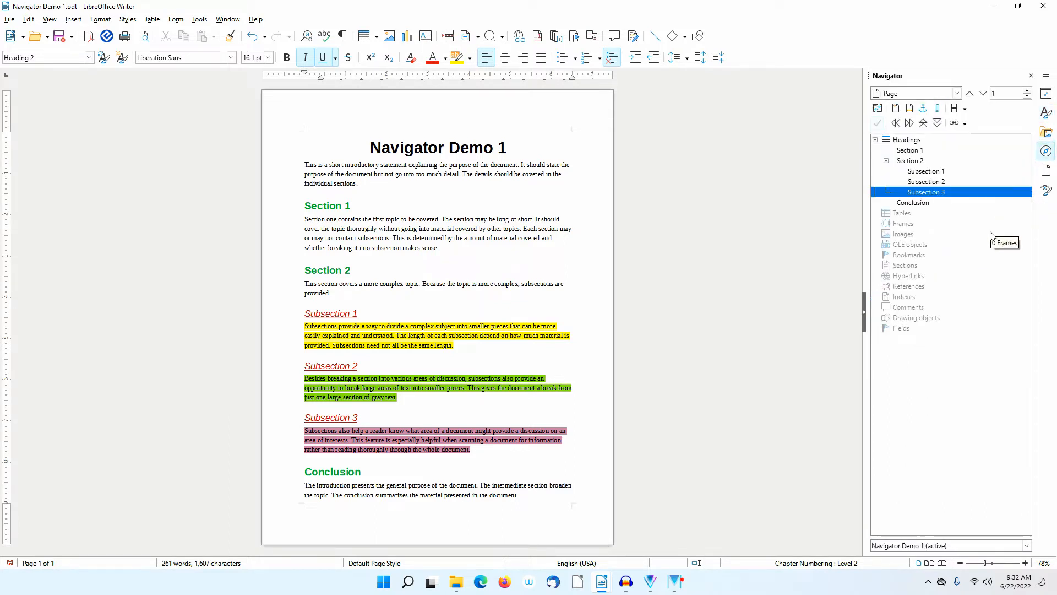
click(875, 140)
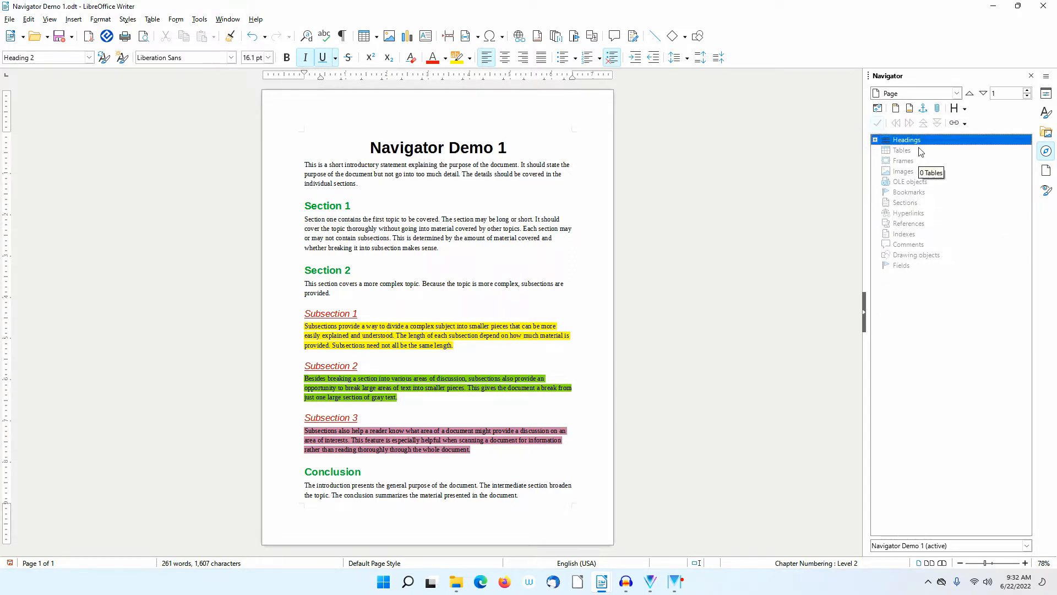
click(915, 256)
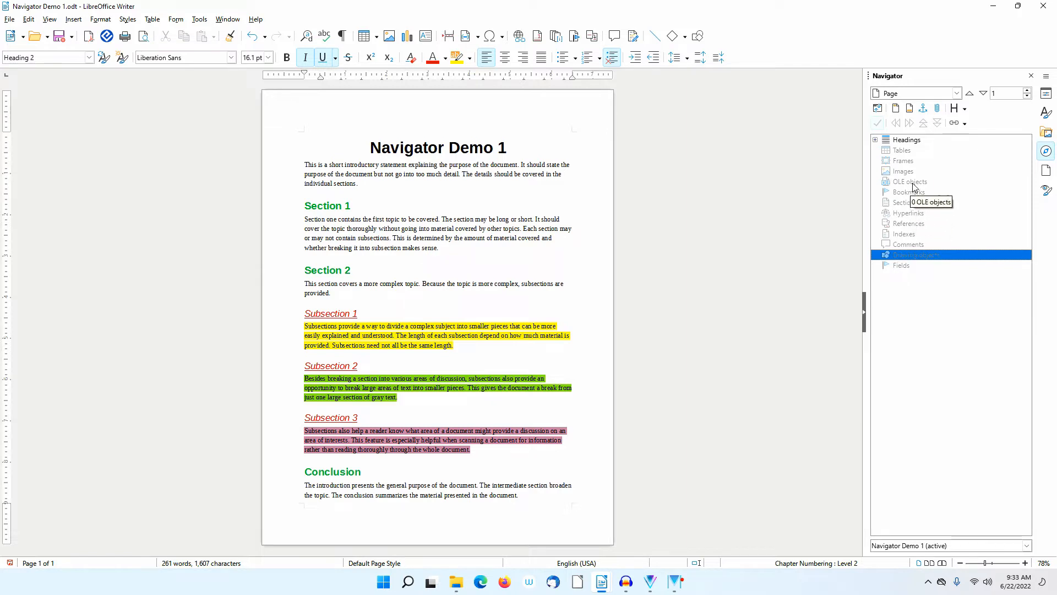
click(909, 141)
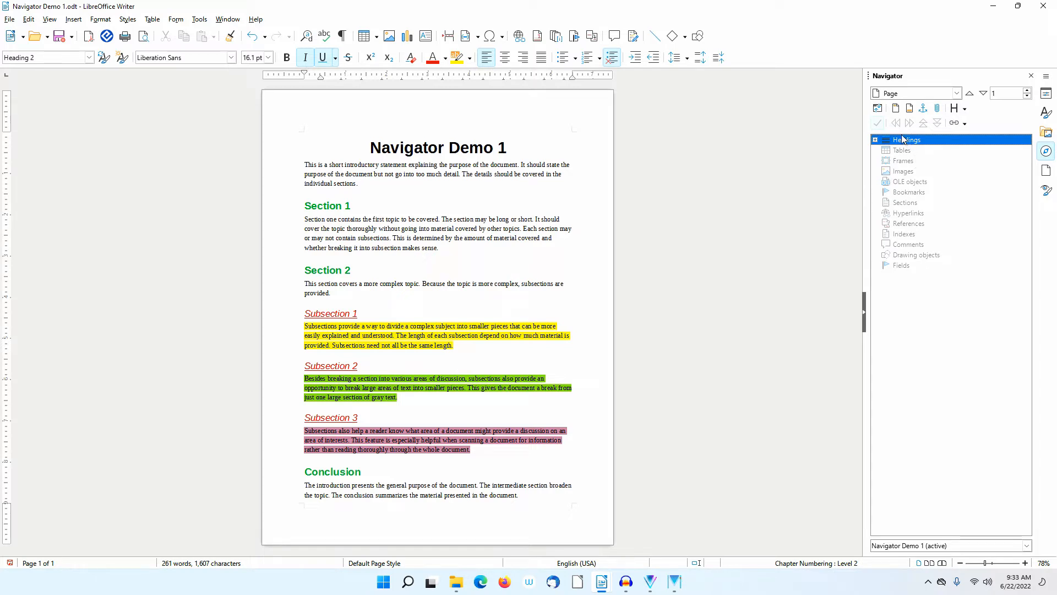
click(878, 108)
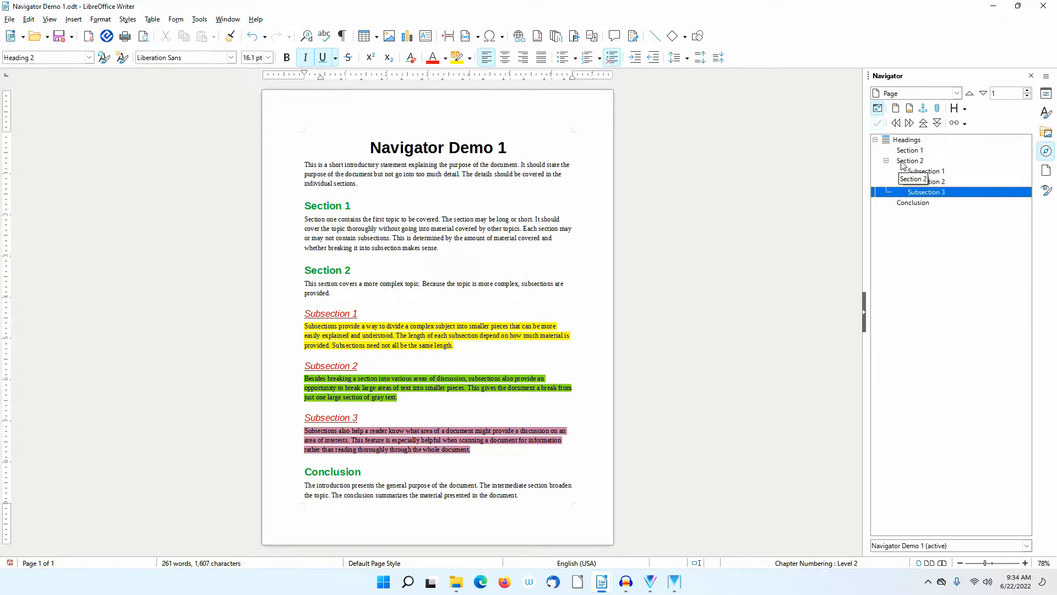
Step: Promote the Section 2 chapter so it comes before Section 1, and expand its subsections in the outline
click(920, 172)
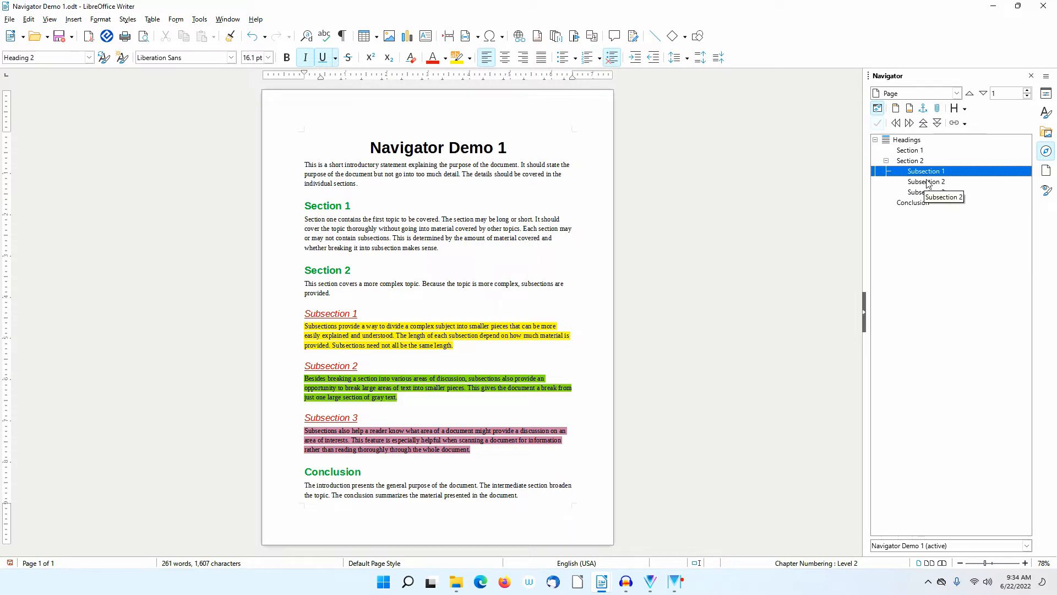
click(911, 160)
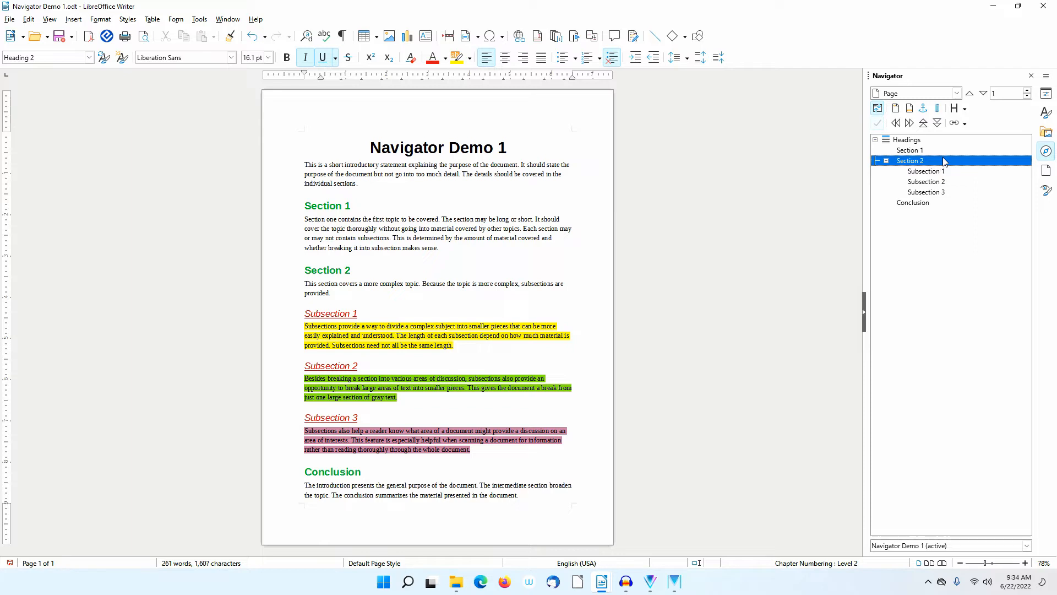
right_click(911, 163)
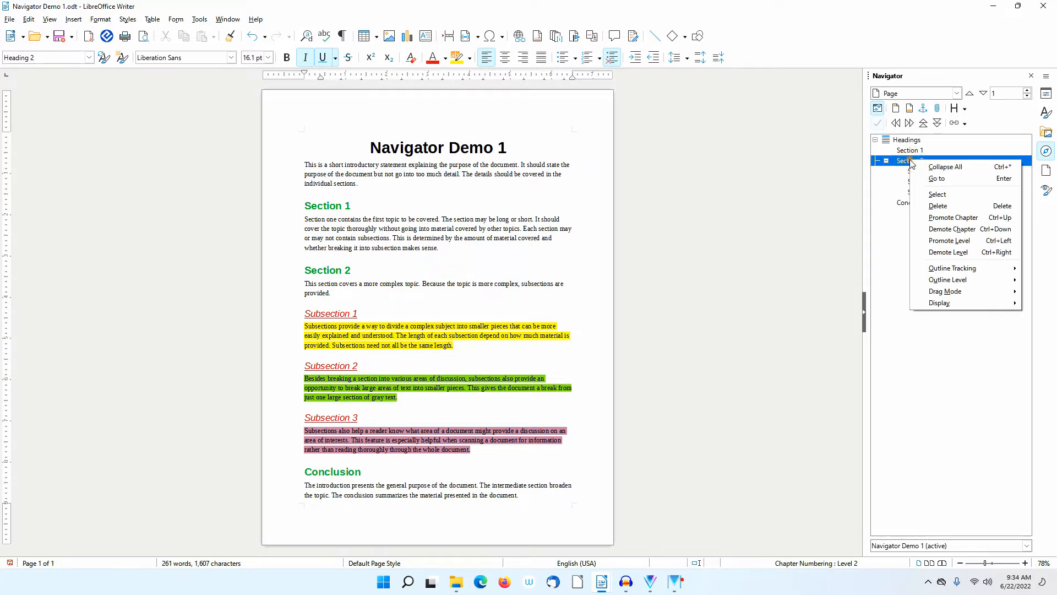
click(976, 220)
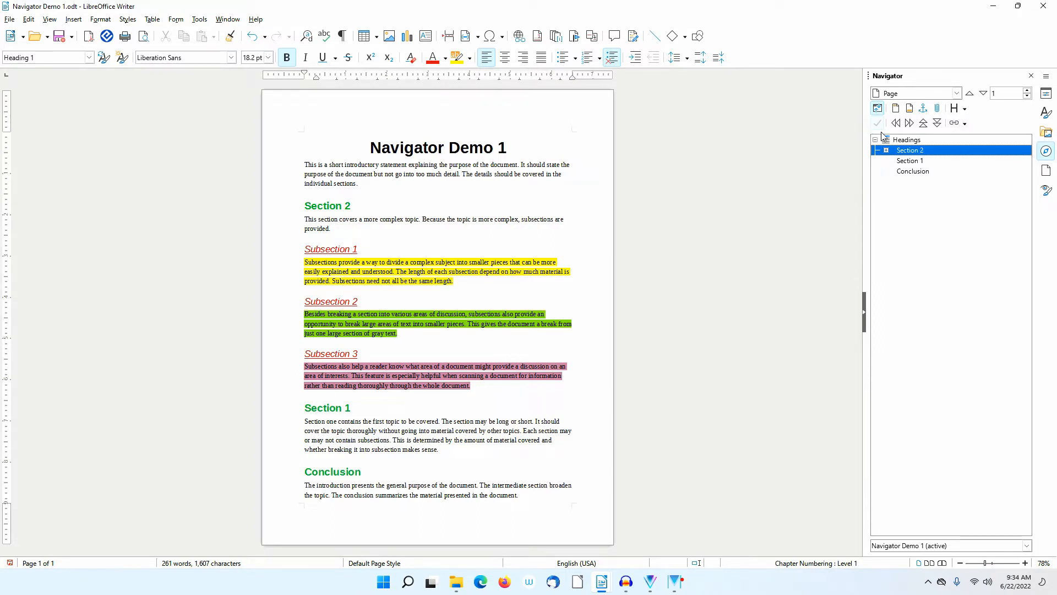
click(887, 151)
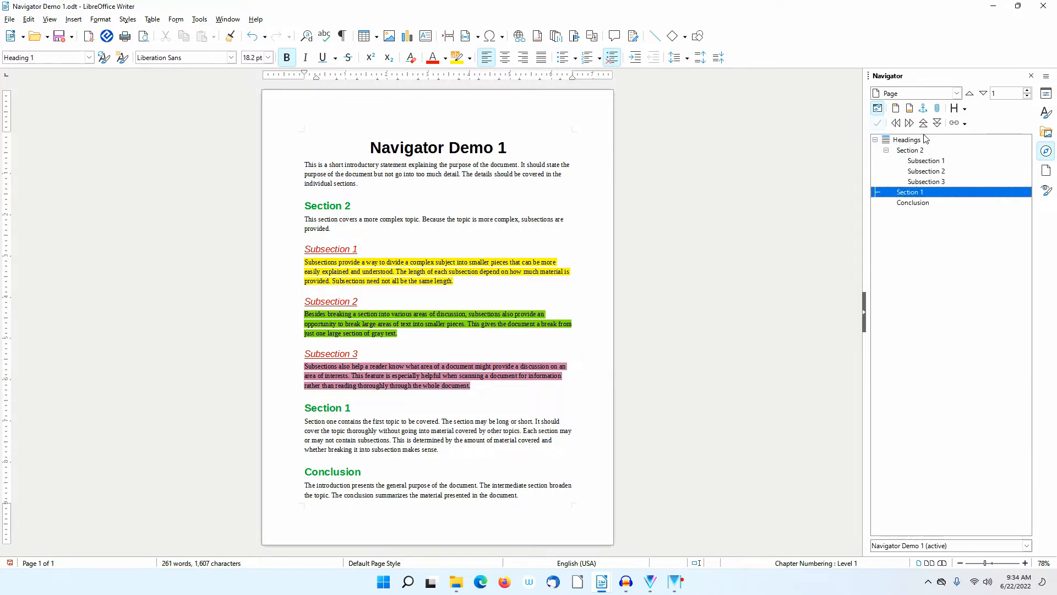
Step: Demote the Section 2 chapter so it follows Section 1, and expand its subsections in the outline
click(913, 151)
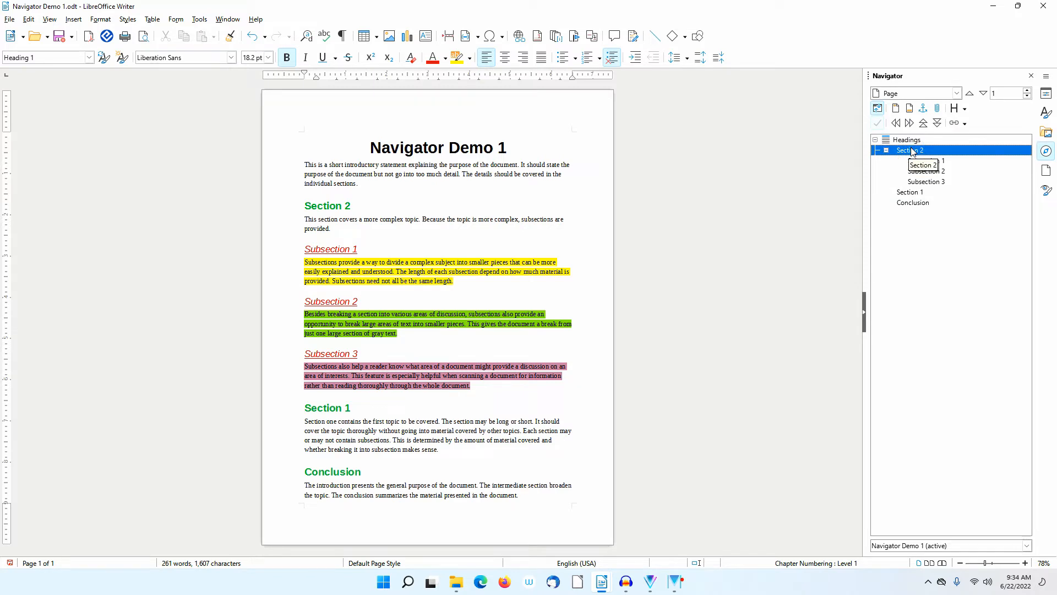
right_click(913, 151)
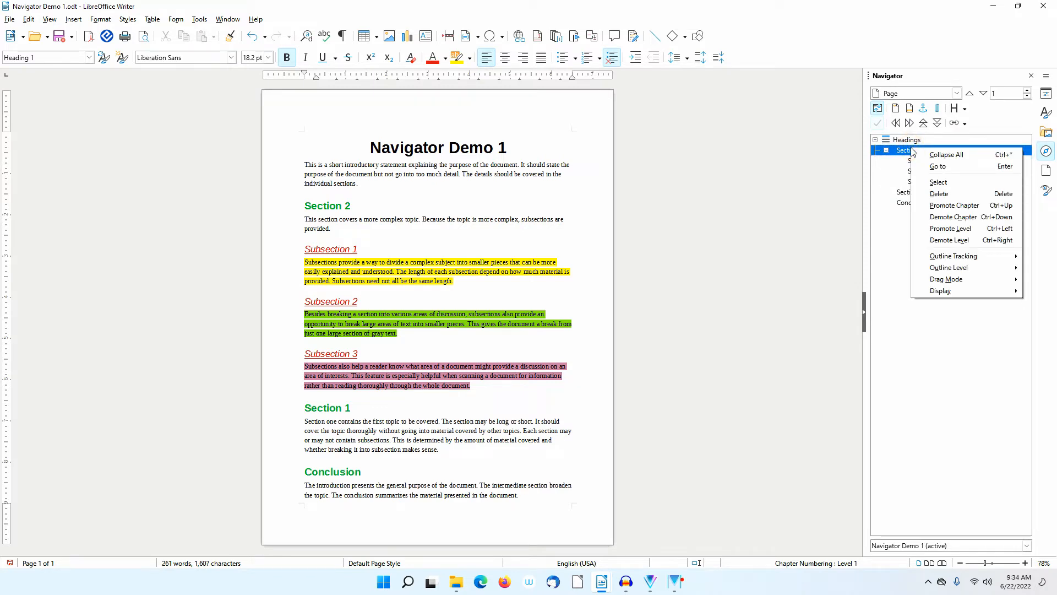
click(968, 218)
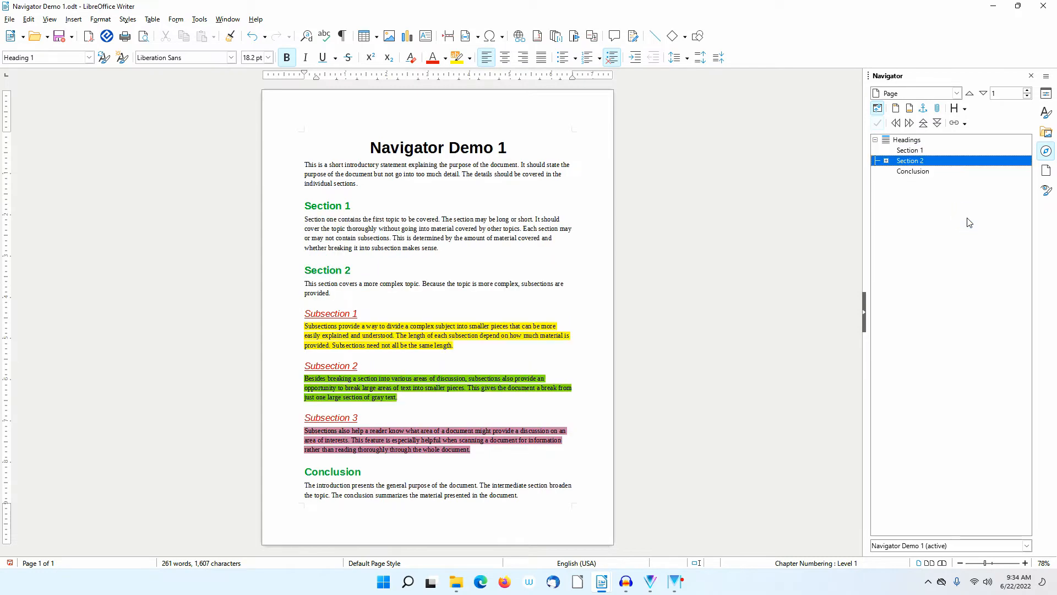
click(886, 163)
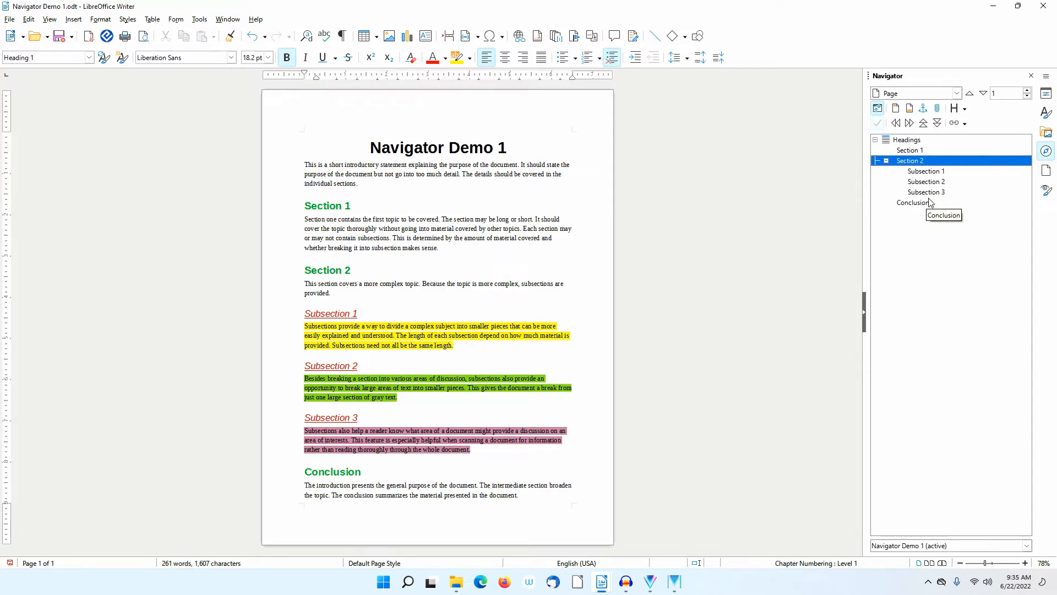
Step: Promote Subsection 2 by one outline level, and expand Section 2 and Subsection 2 in the heading outline
click(932, 182)
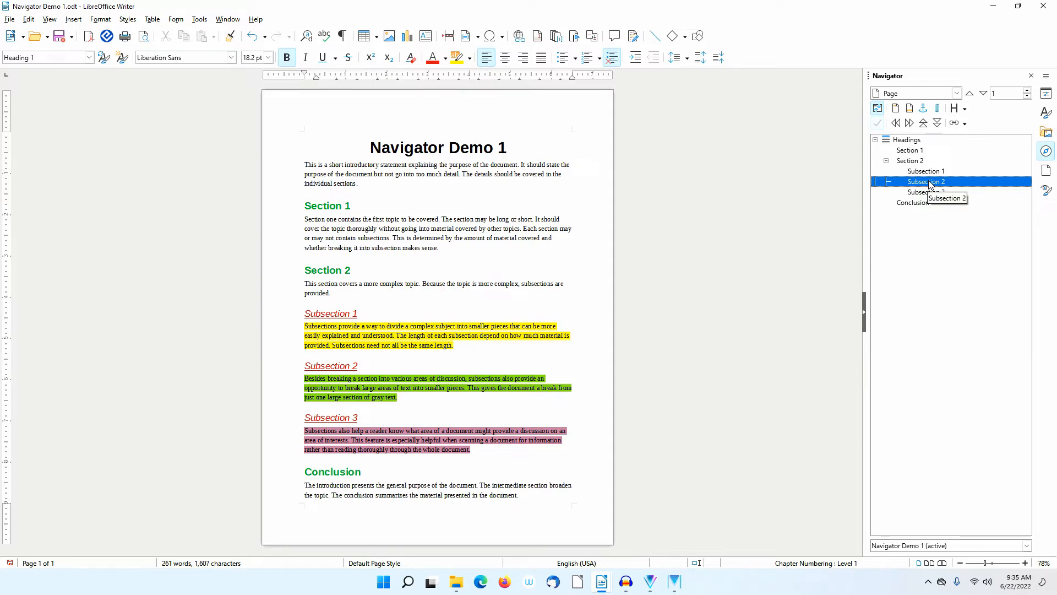
right_click(929, 184)
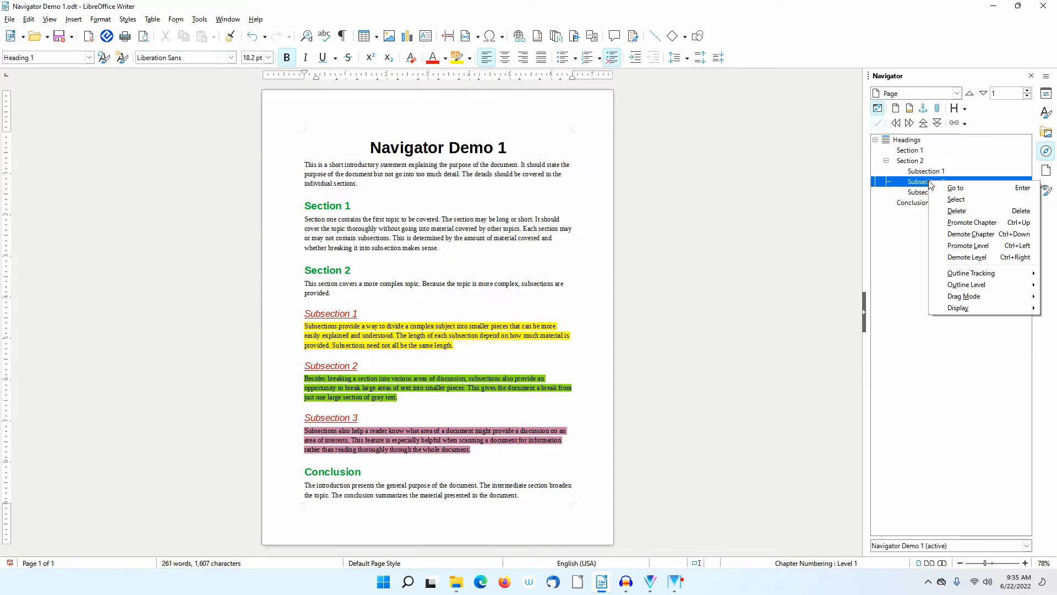
click(972, 246)
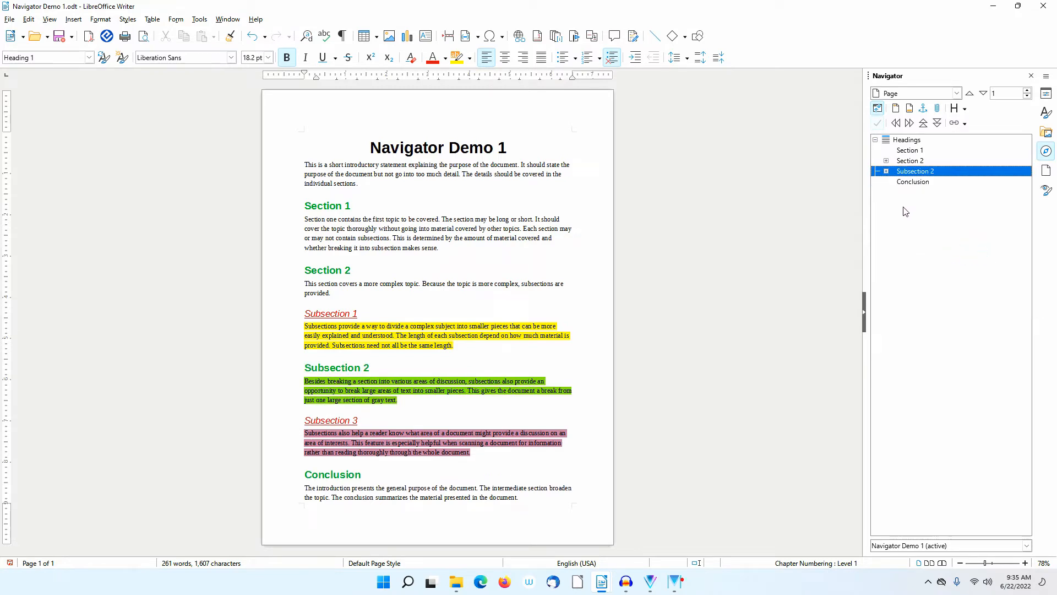
click(886, 160)
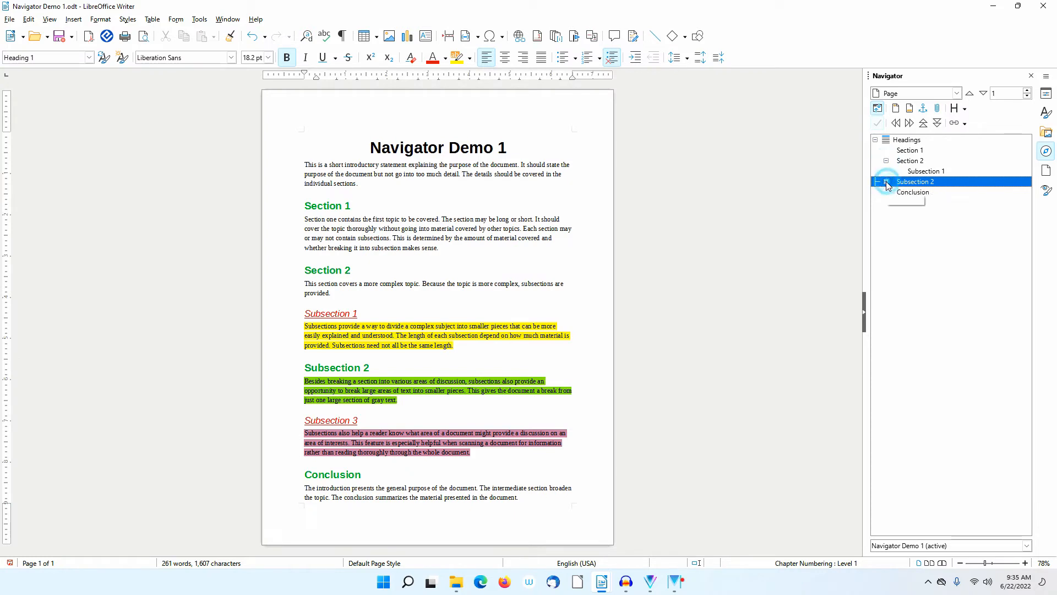
click(886, 182)
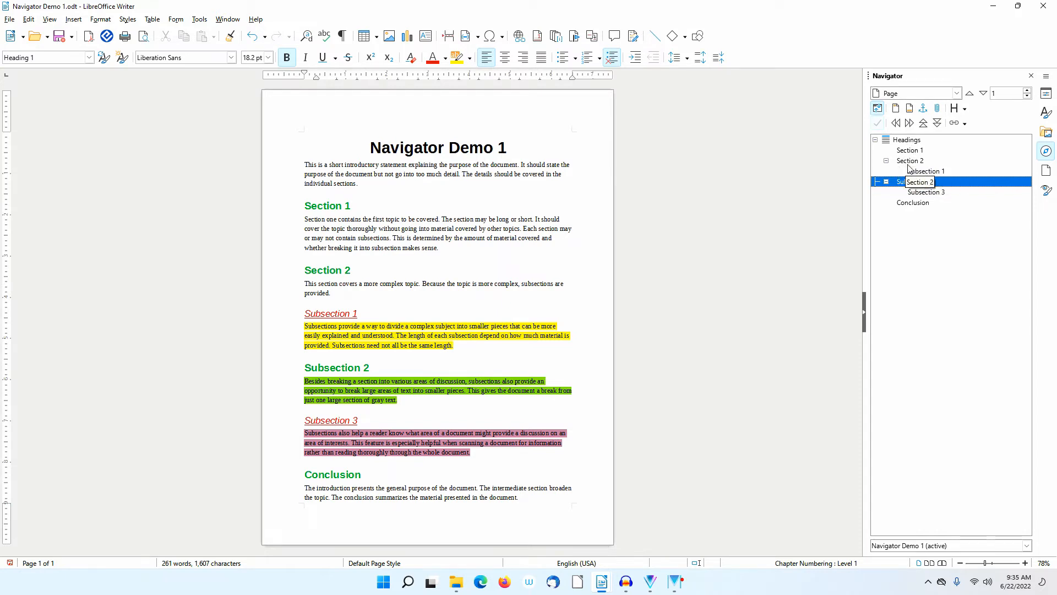
click(924, 195)
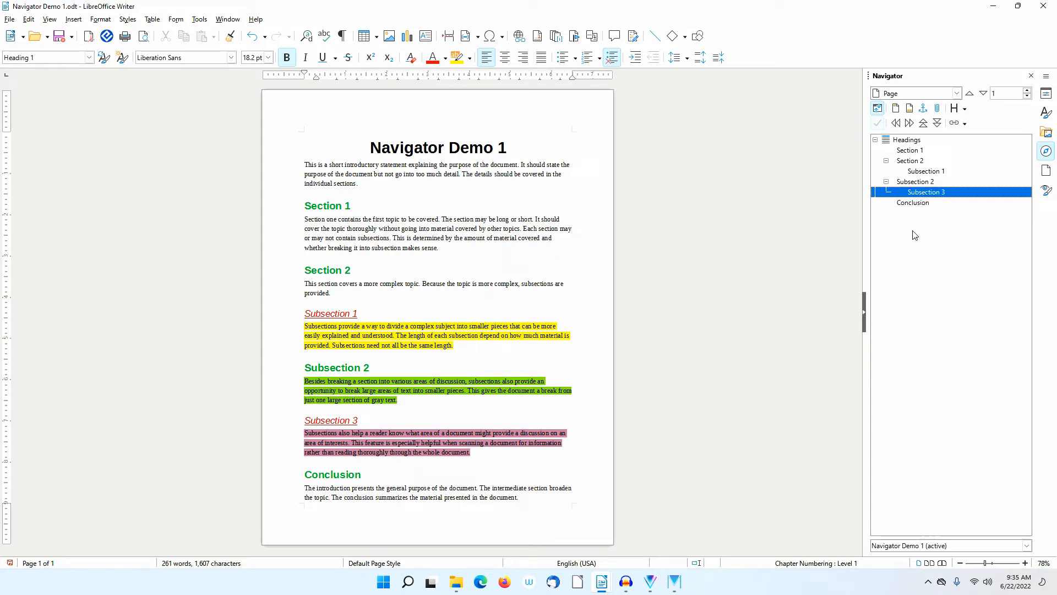
Step: Demote Subsection 2 by one outline level together with the Subsection 3 heading nested under it
click(913, 183)
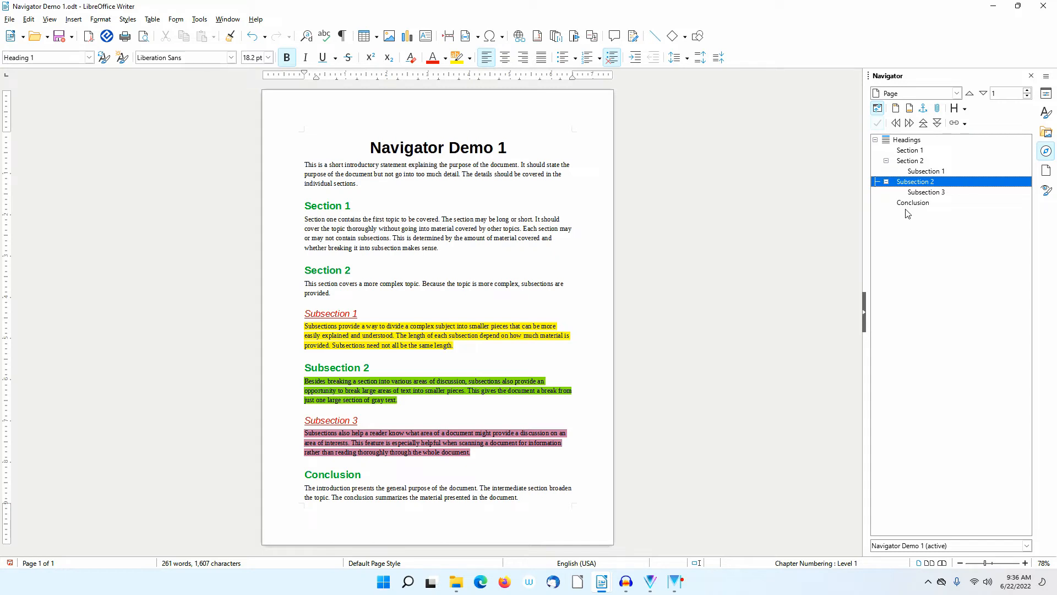
right_click(925, 183)
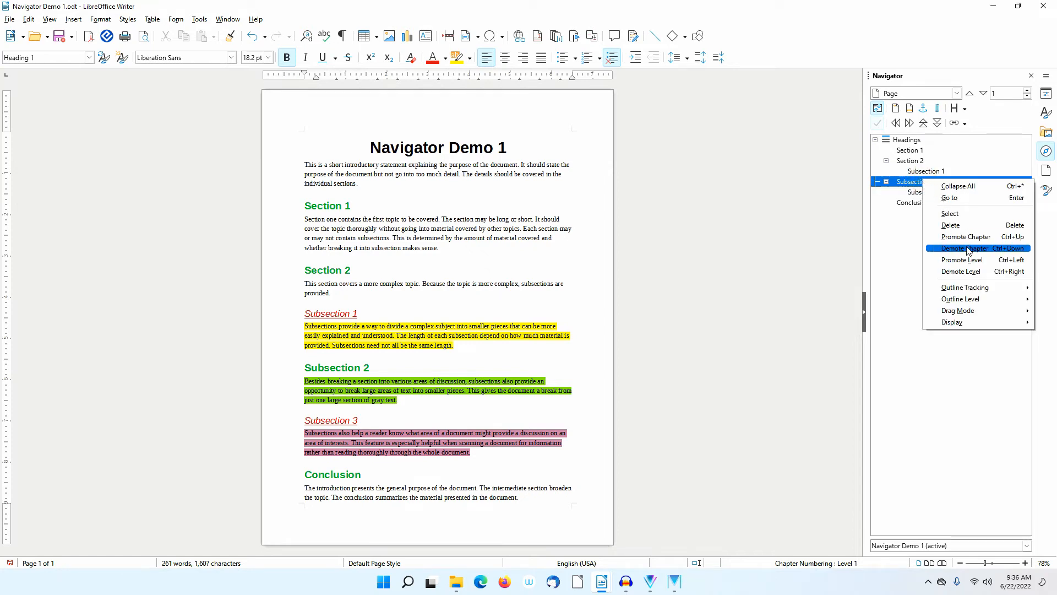
click(987, 272)
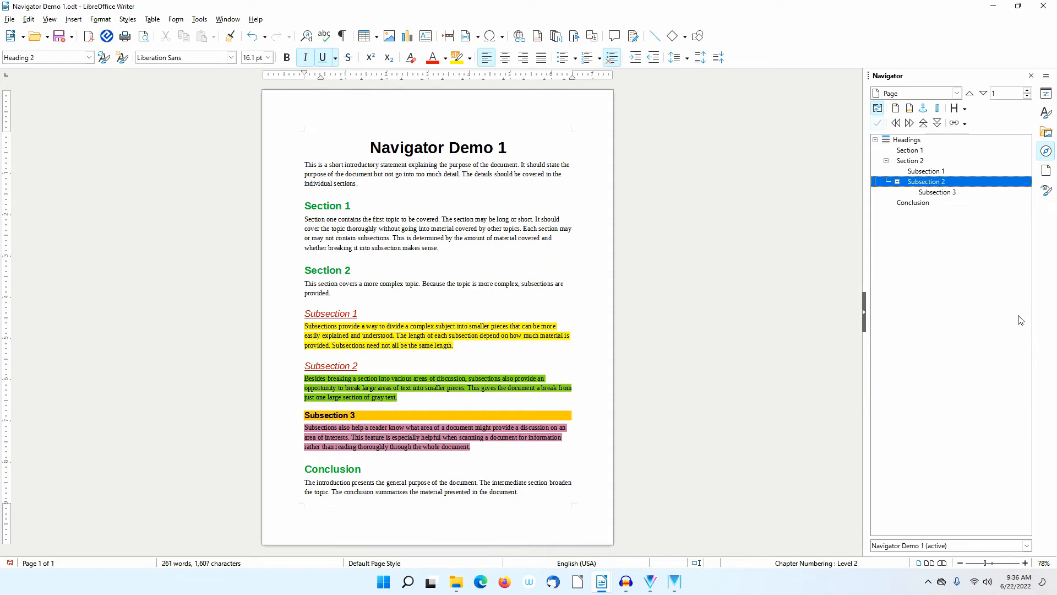
Step: Promote Subsection 3 by one outline level so it sits alongside Subsection 2
click(934, 193)
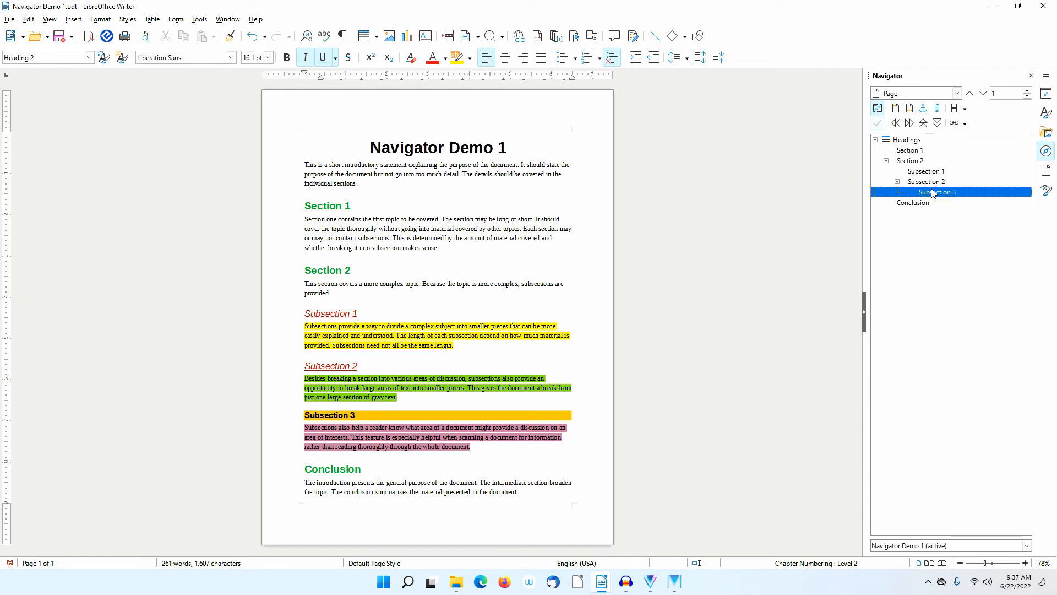
right_click(932, 193)
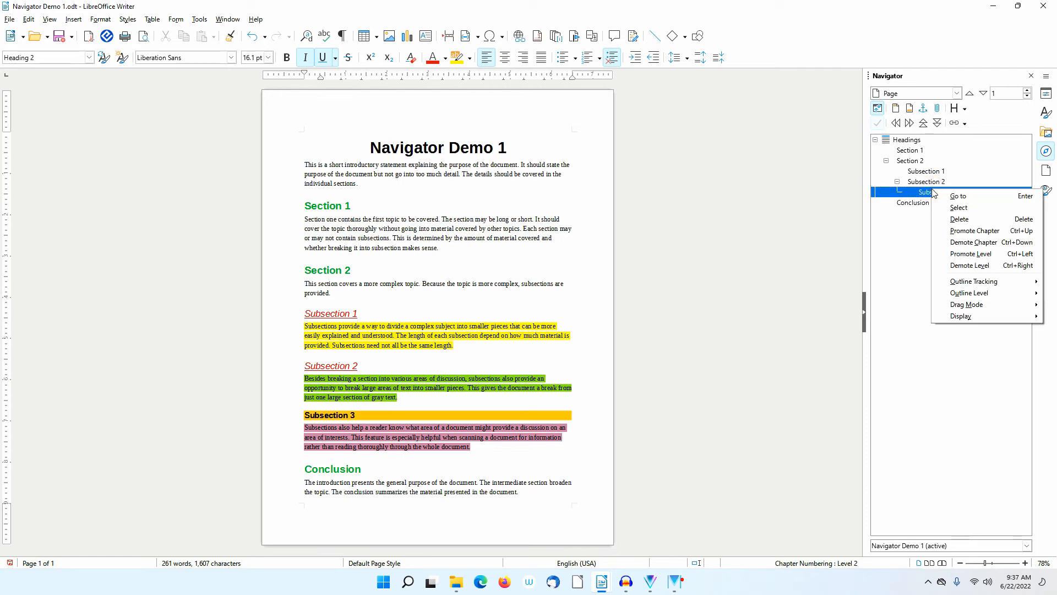
click(983, 255)
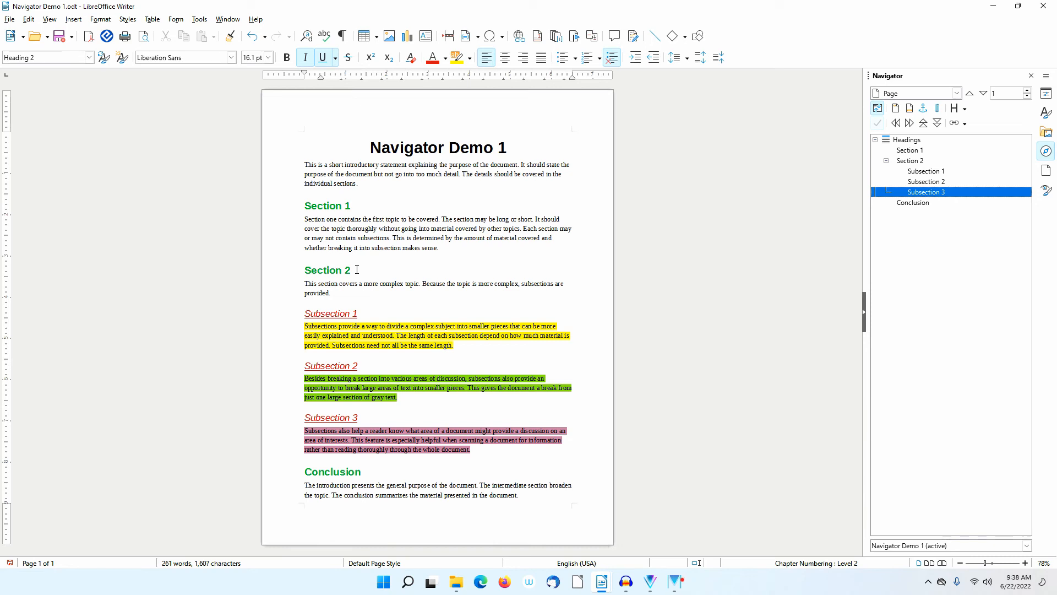
Step: Replace the "Section 2" heading text with "Sections may contain subsections" and expand that heading in the outline
triple_click(357, 270)
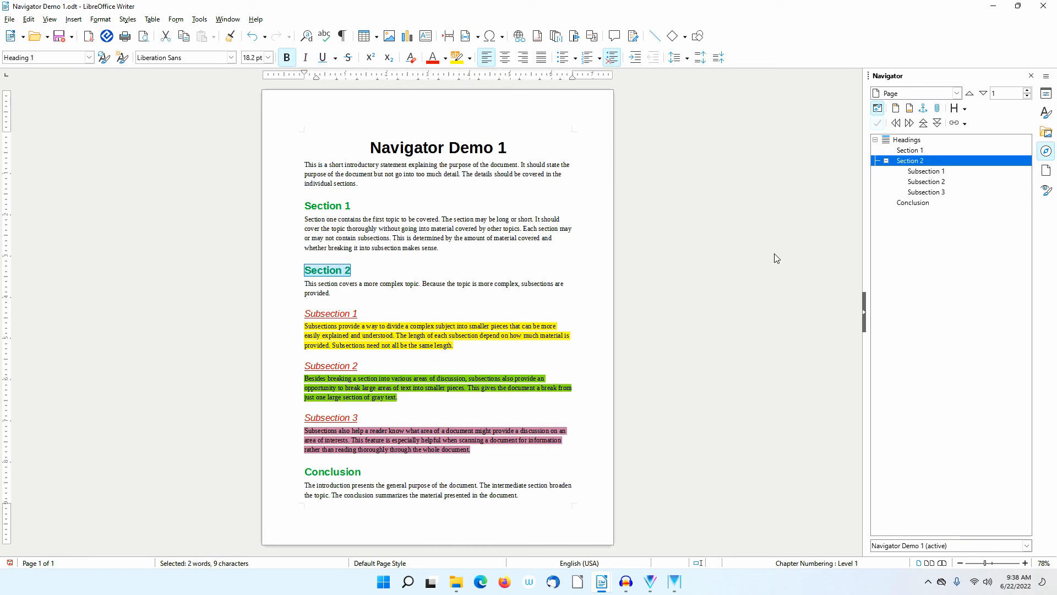
text(Sec)
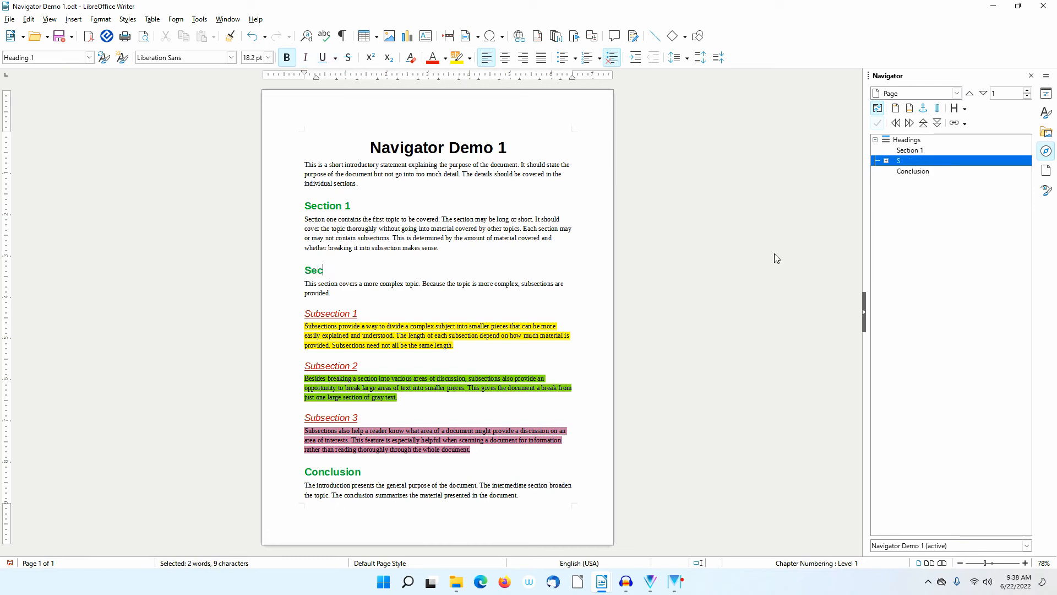
text(tions may contain)
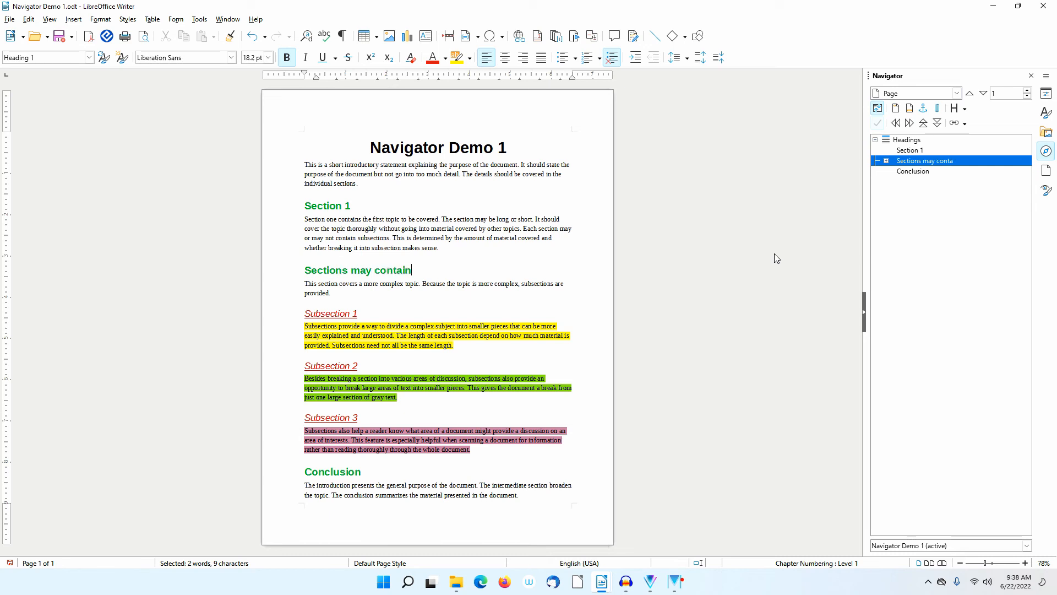
text( sub)
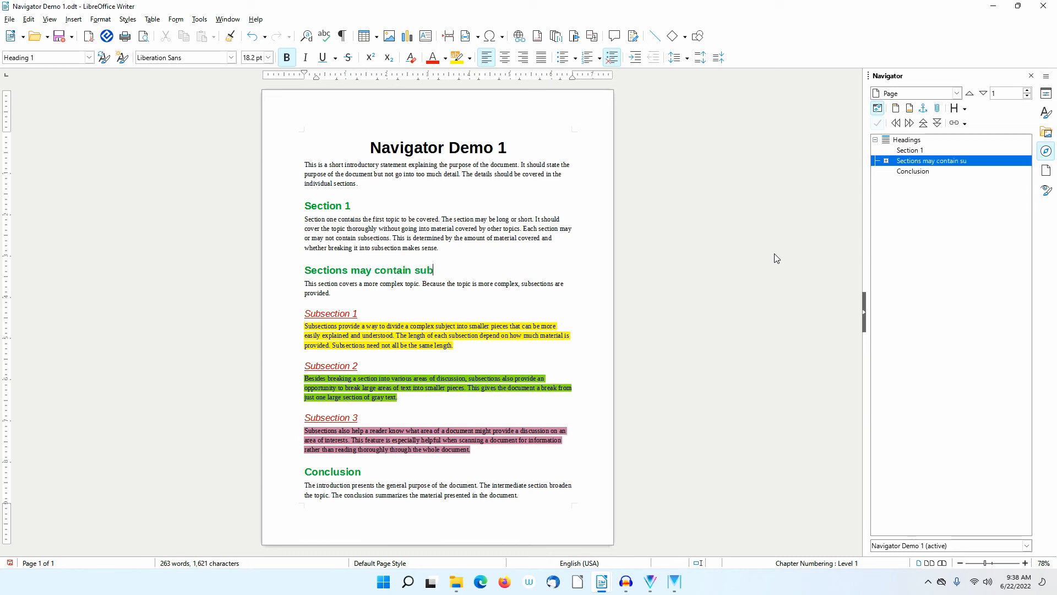
text(sections)
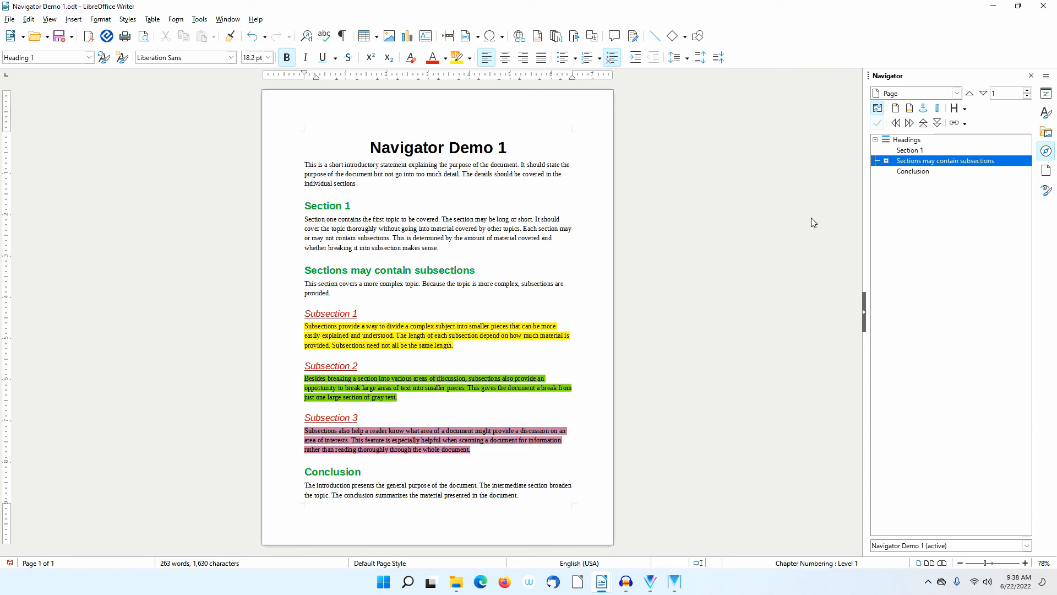
click(886, 161)
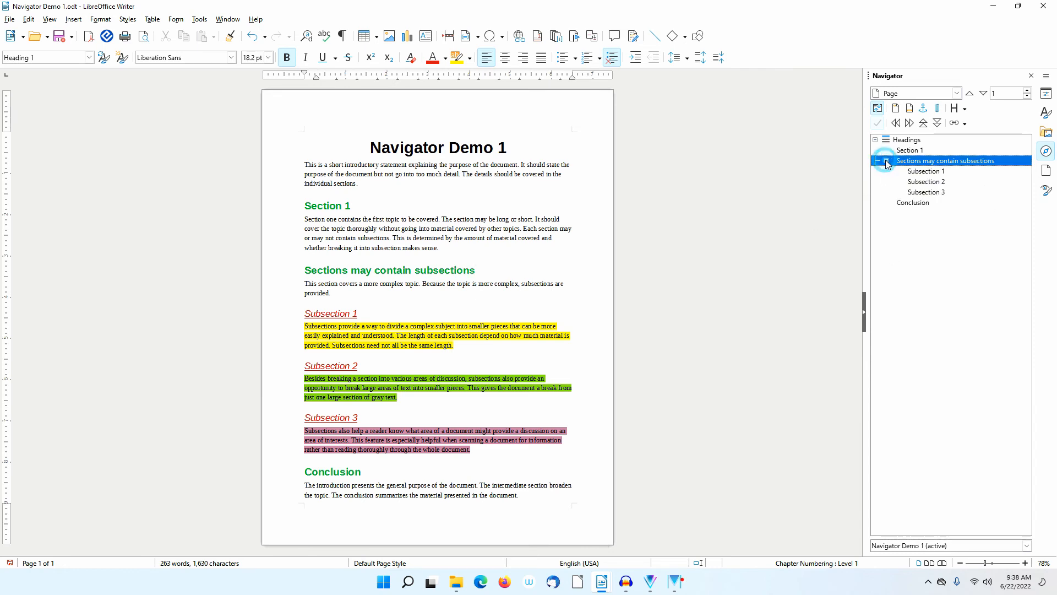